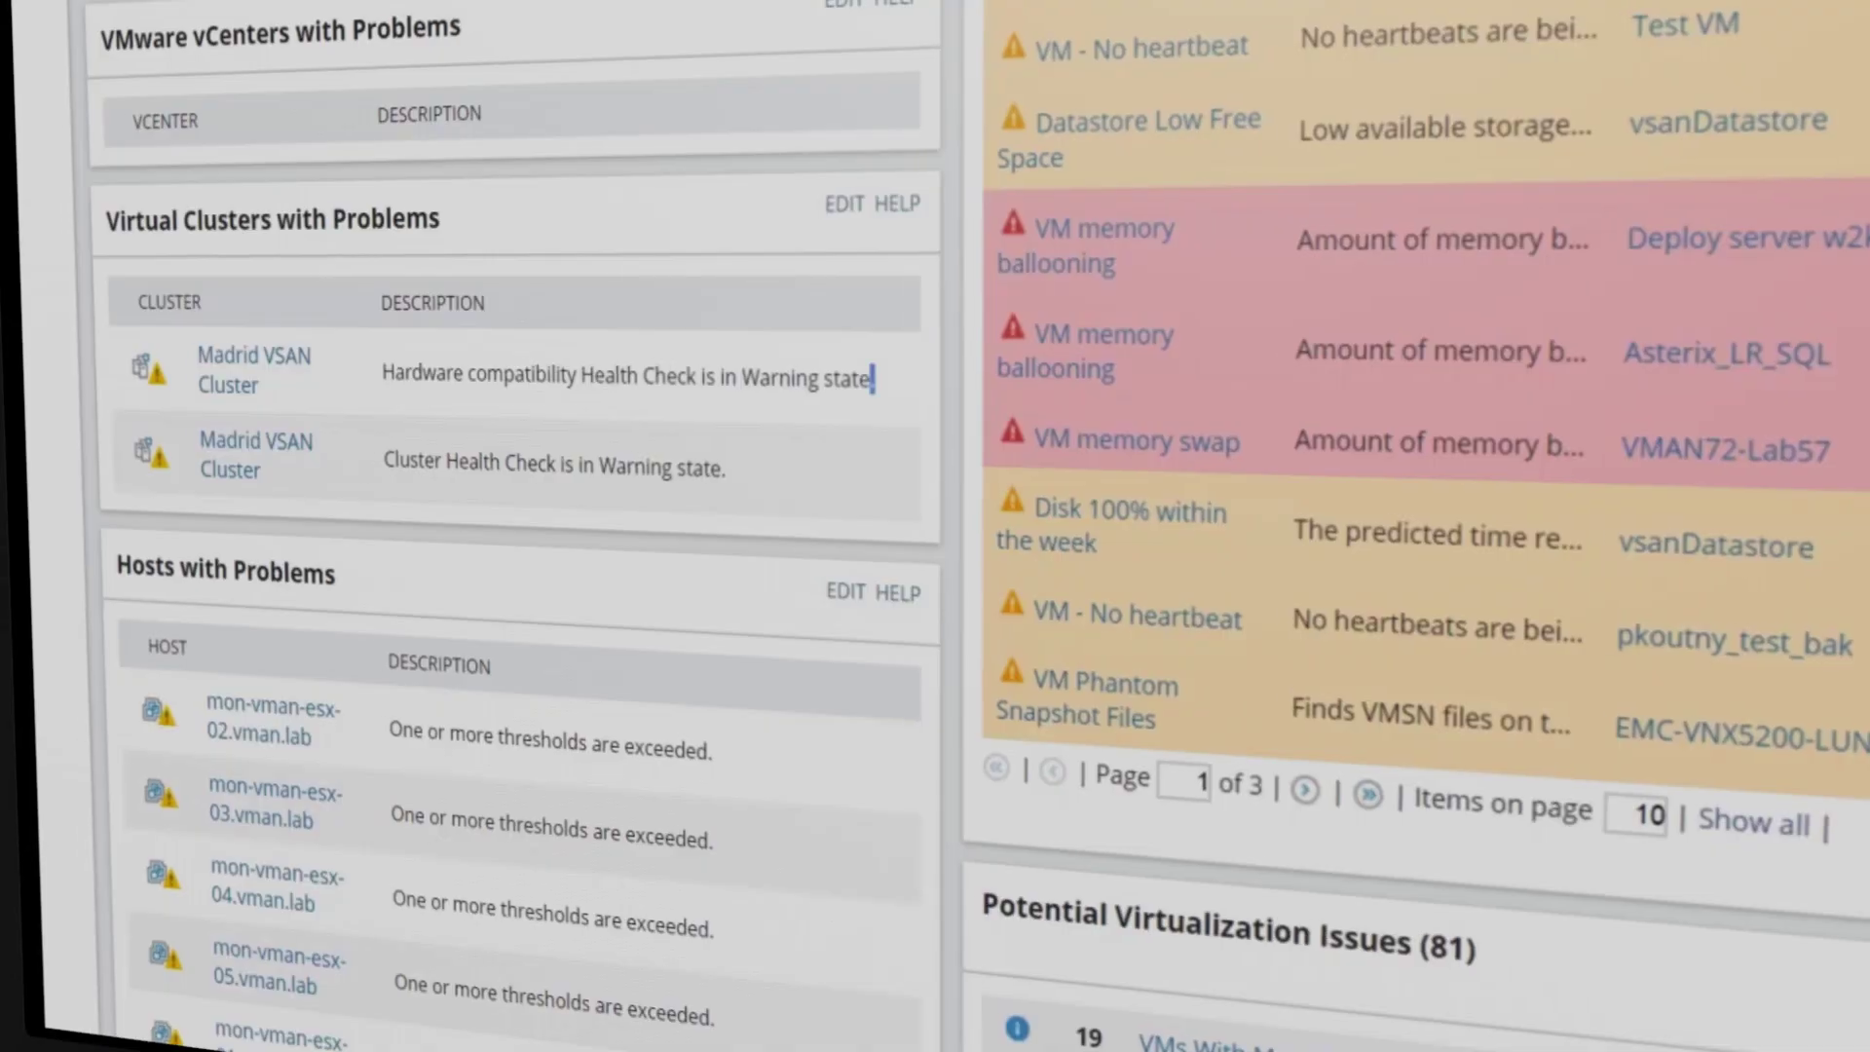
- Highlight the hardware compatibility warning for the Madrid VSAN Cluster on the summary dashboard
{"action": "left_click_drag", "start_coordinate": [748, 633], "coordinate": [383, 655]}
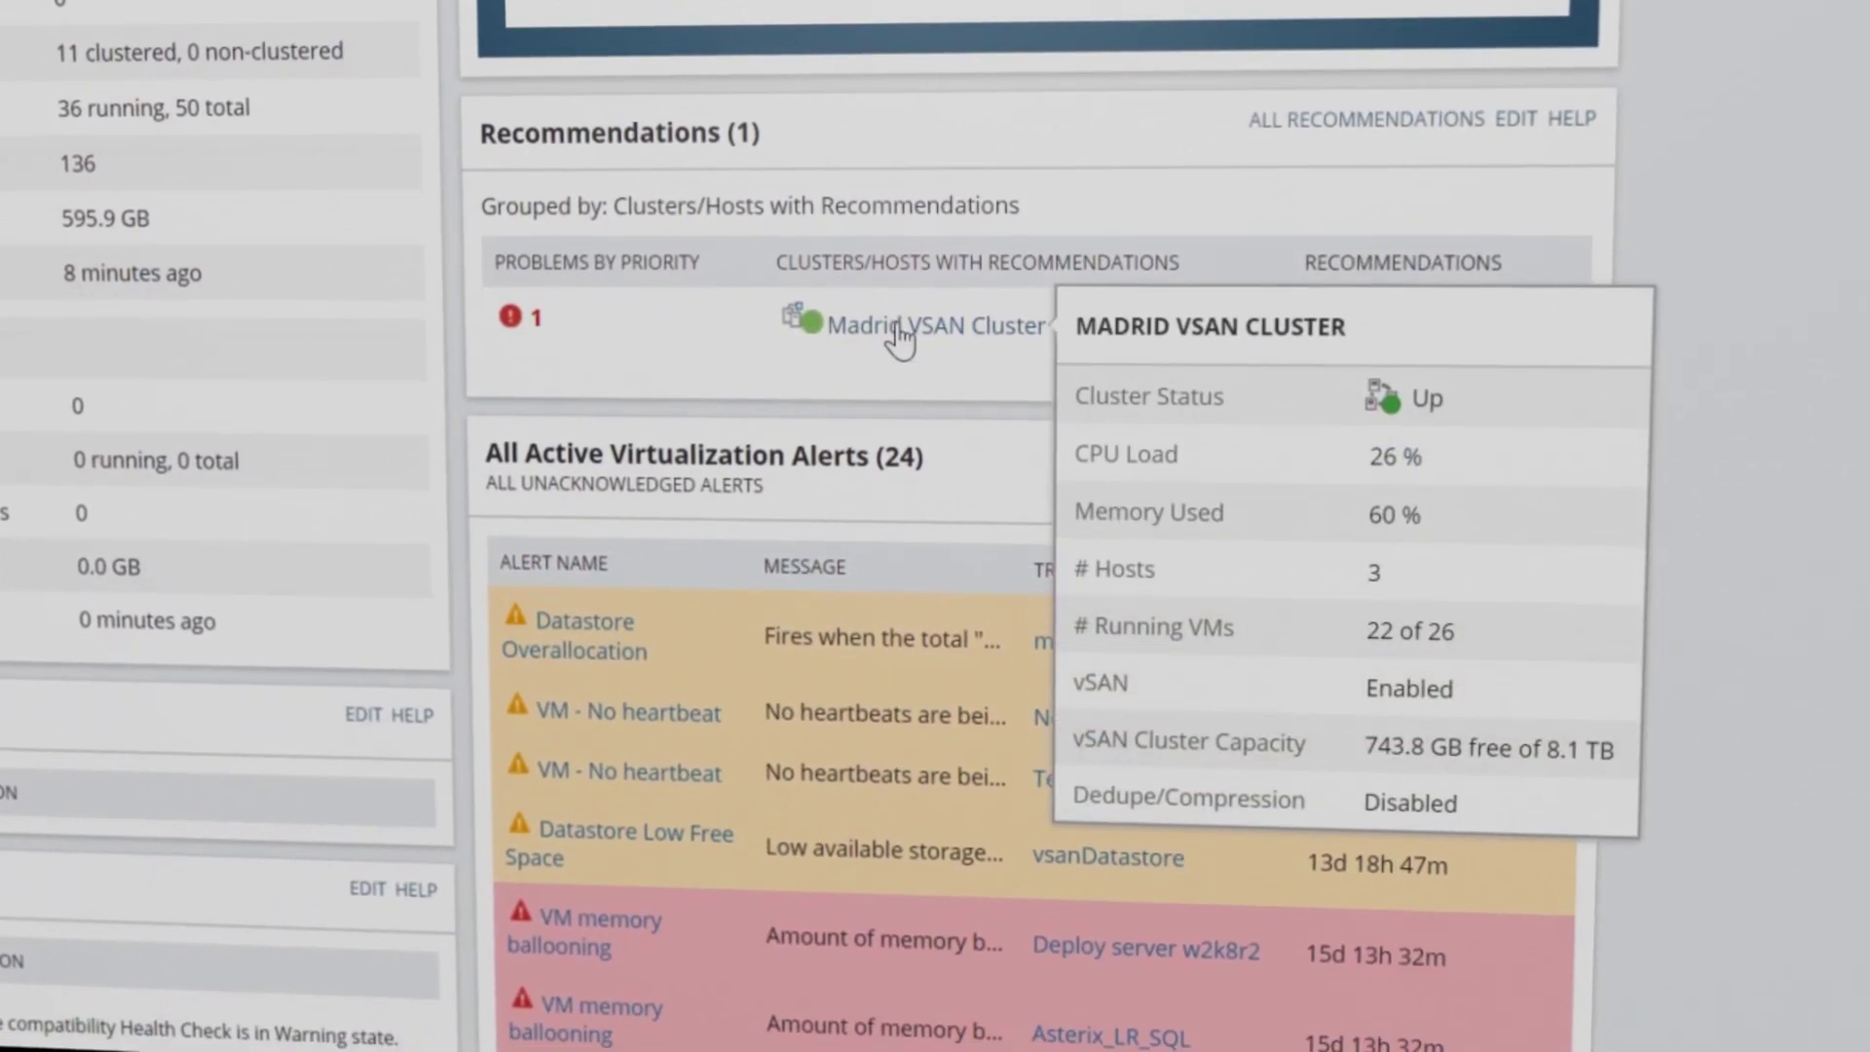
- Go from Madrid VSAN Cluster in Recommendations to host mad-esx-01.lab.tex's details
{"action": "left_click", "coordinate": [898, 375]}
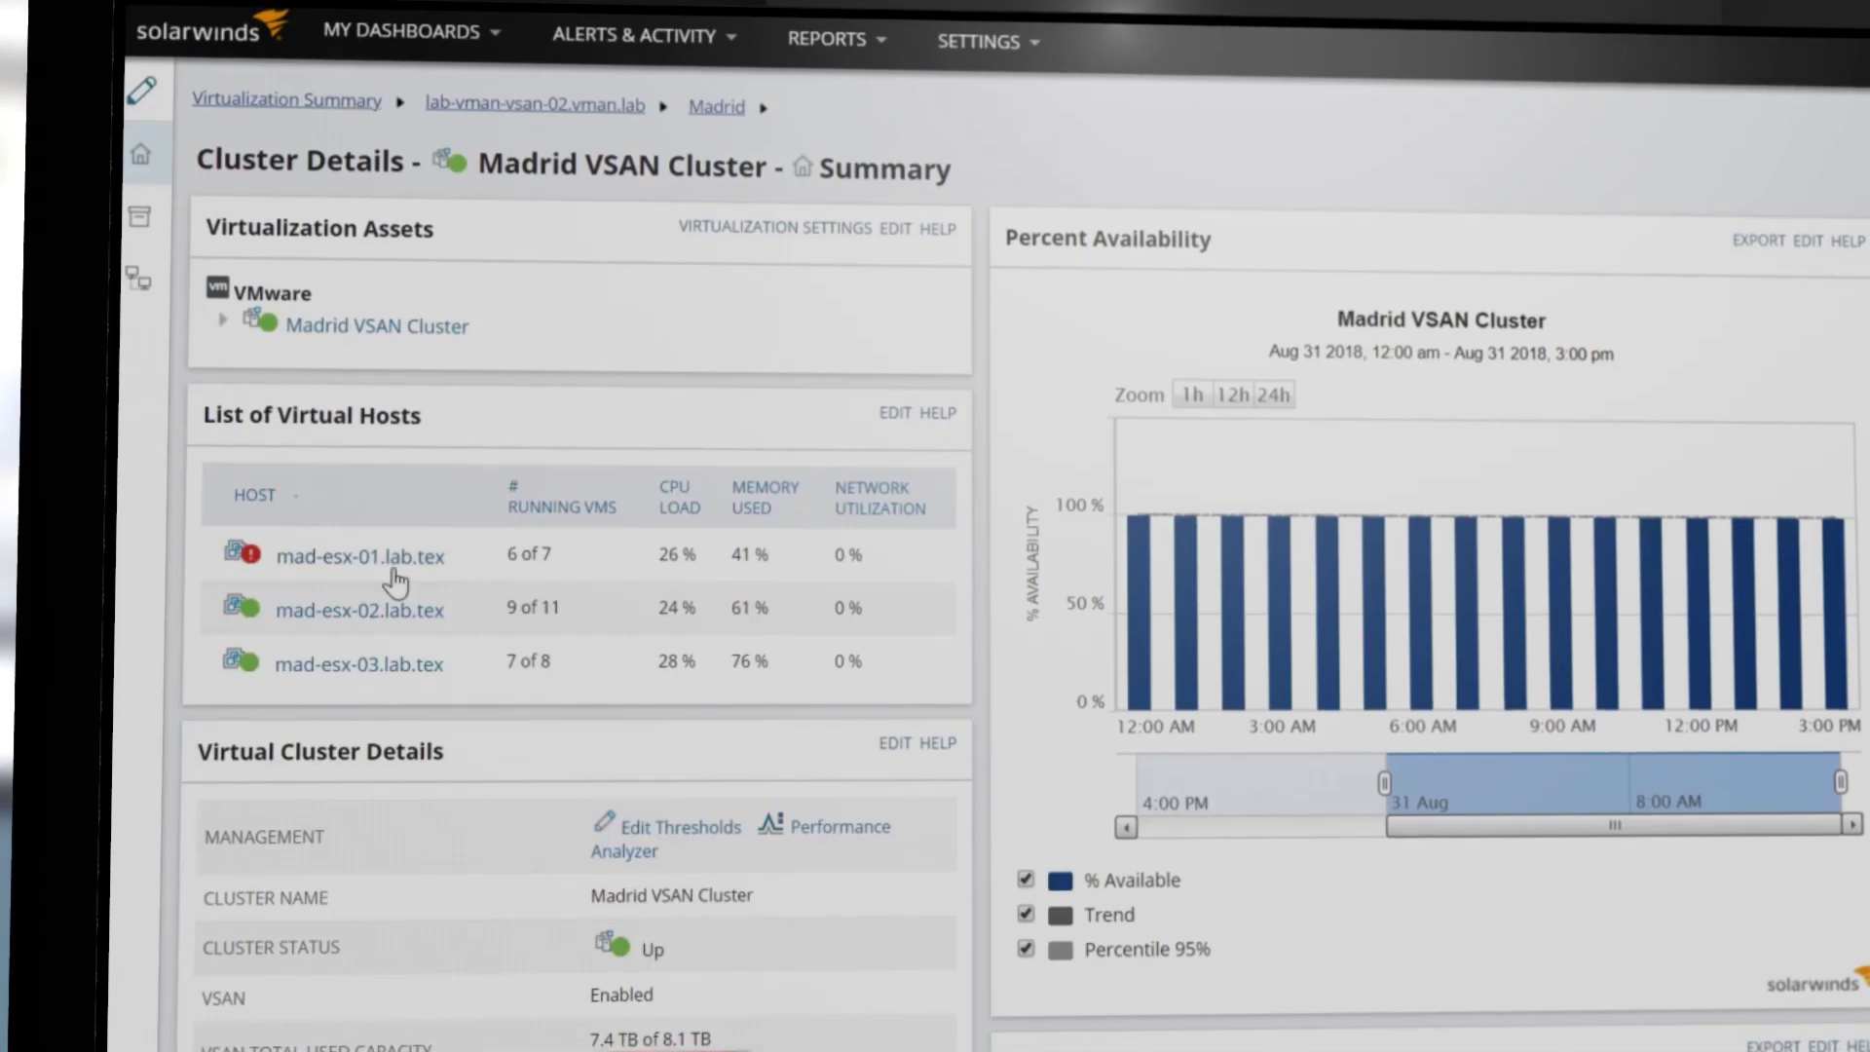
{"action": "mouse_move", "coordinate": [359, 462]}
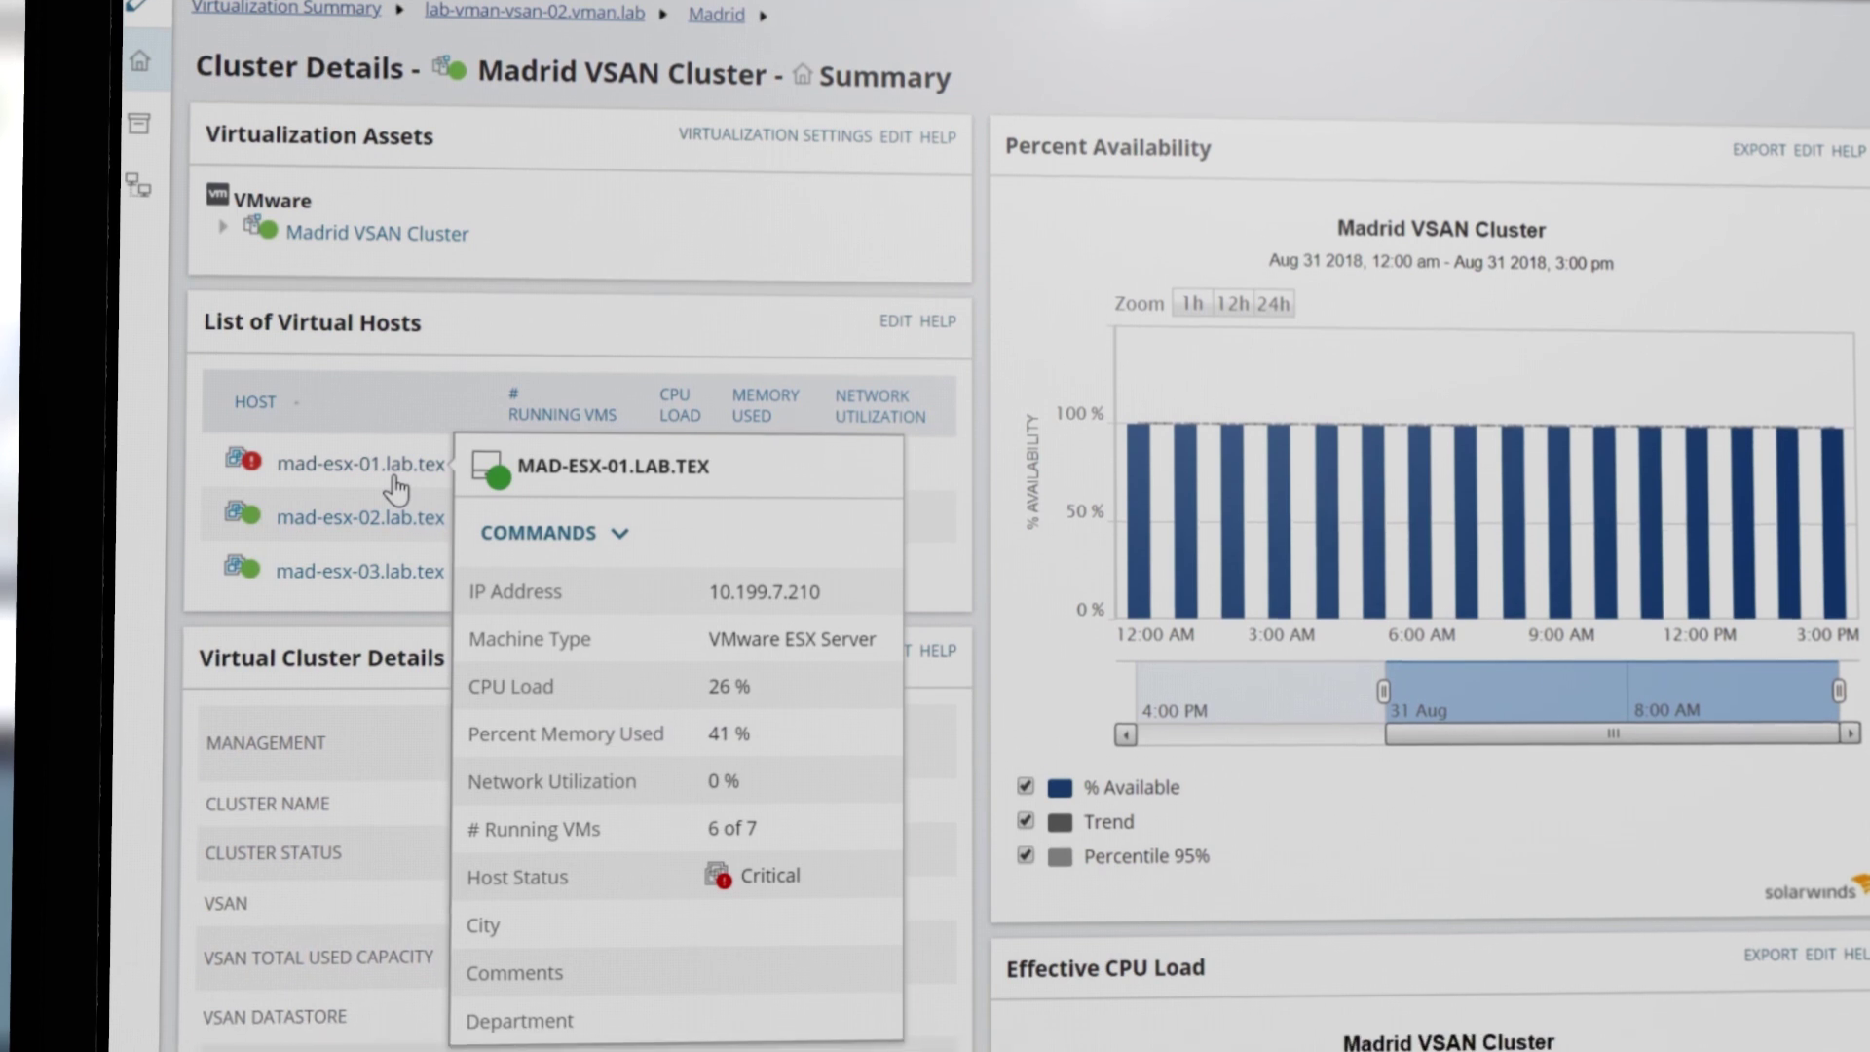
{"action": "left_click", "coordinate": [393, 493]}
{"action": "scroll", "coordinate": [426, 409], "scroll_direction": "down", "scroll_amount": 2}
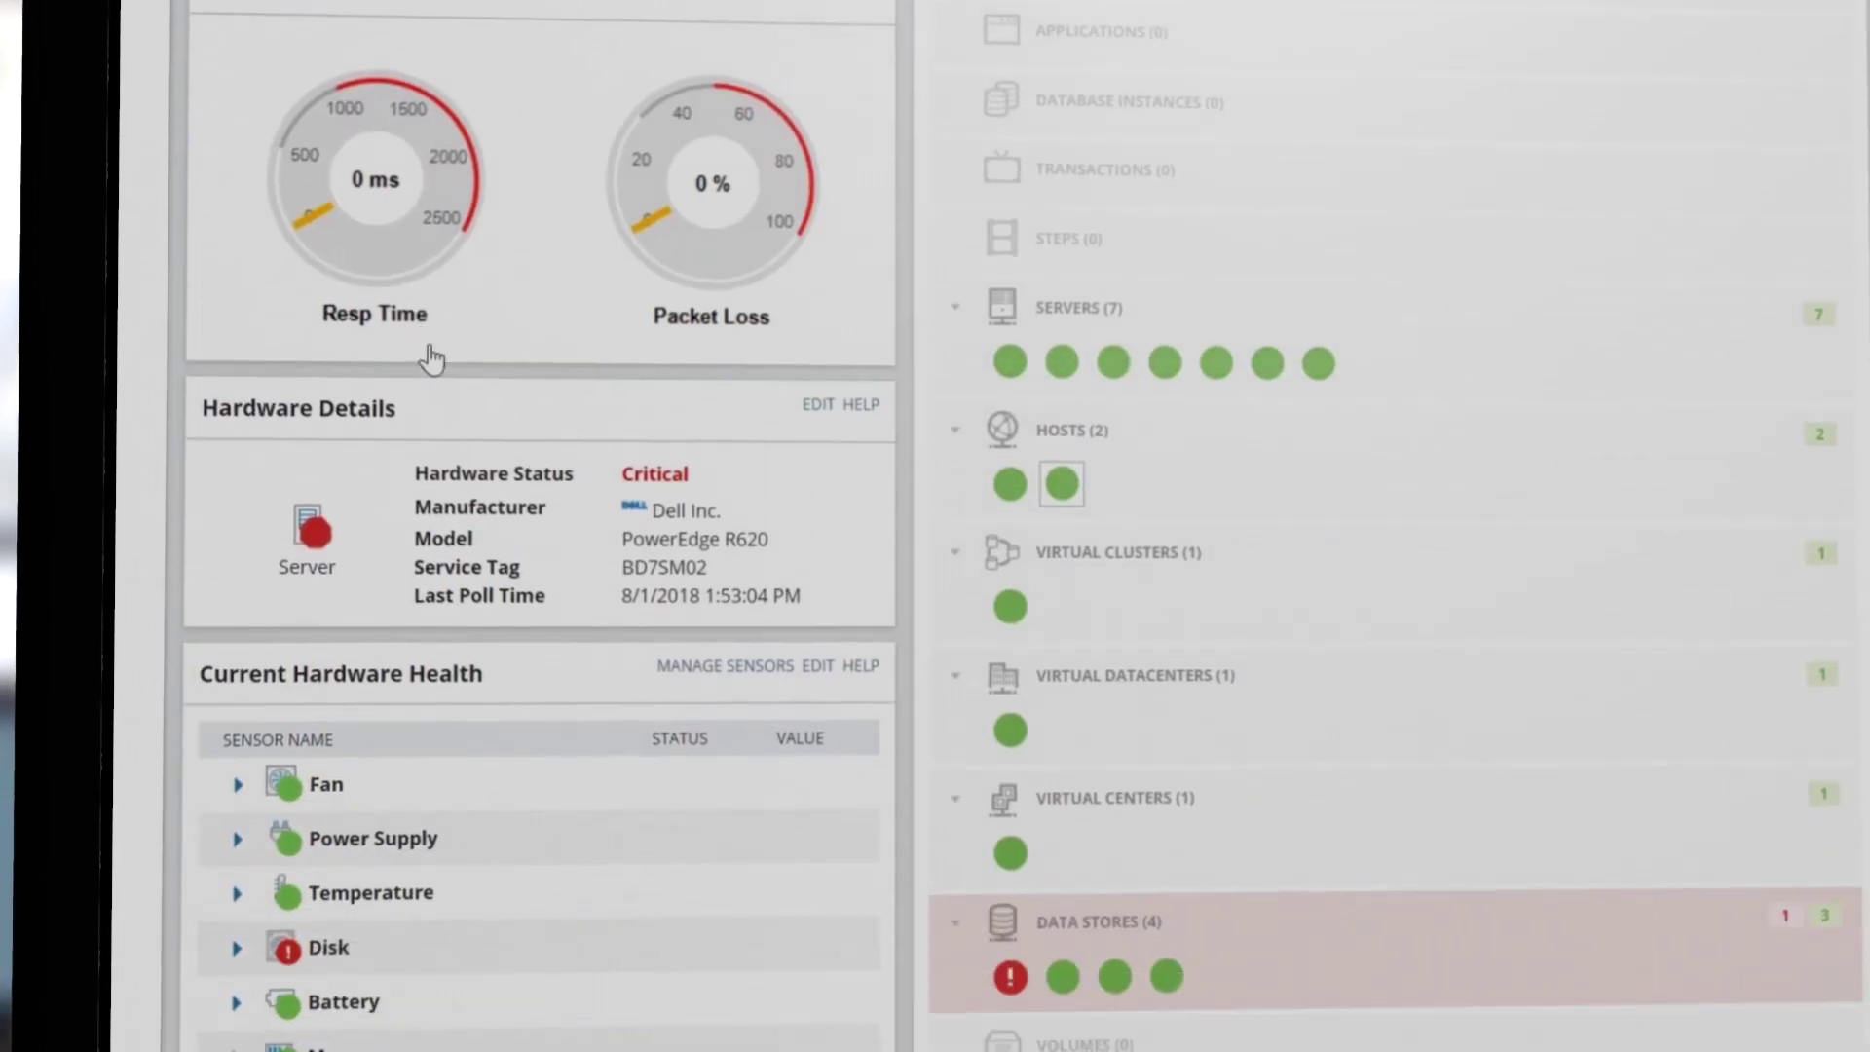
{"action": "scroll", "coordinate": [436, 425], "scroll_direction": "down", "scroll_amount": 3}
- Check the host's Disk sensors, then highlight the cluster's 30.0 ms disk latency
{"action": "left_click", "coordinate": [237, 383]}
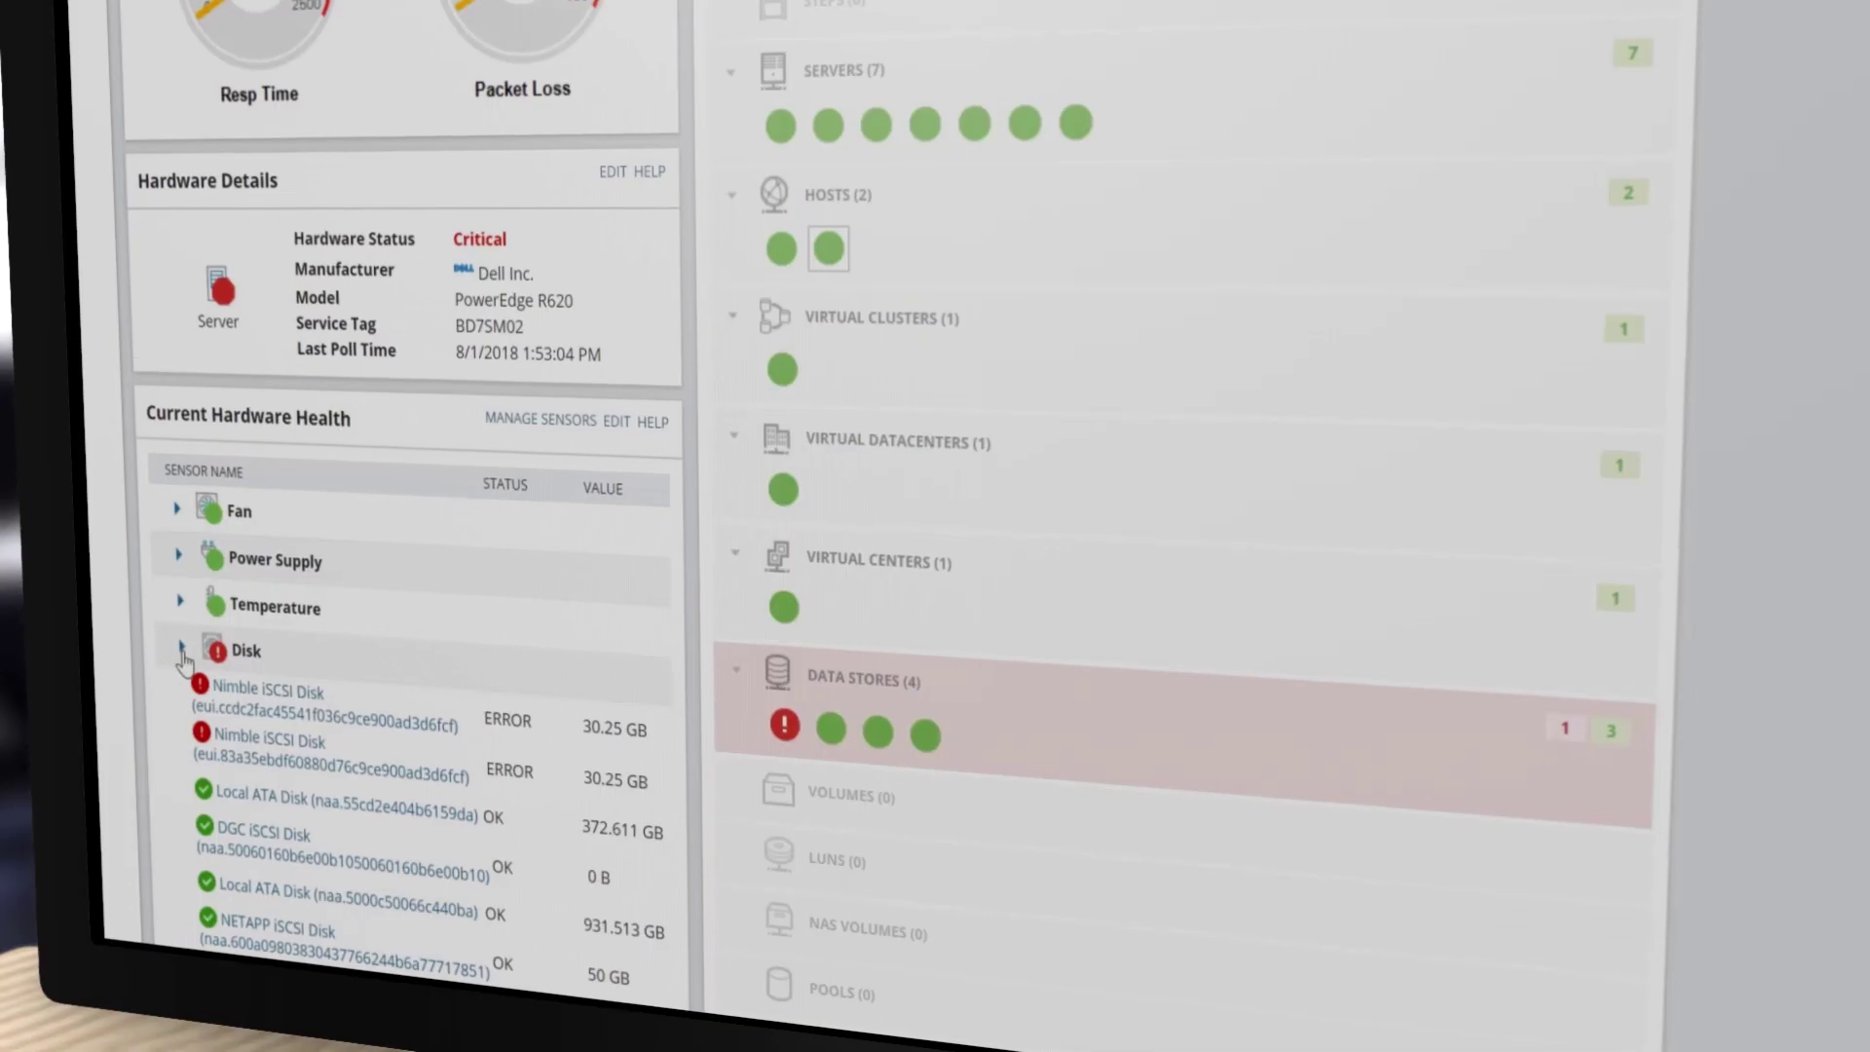
{"action": "left_click", "coordinate": [186, 670]}
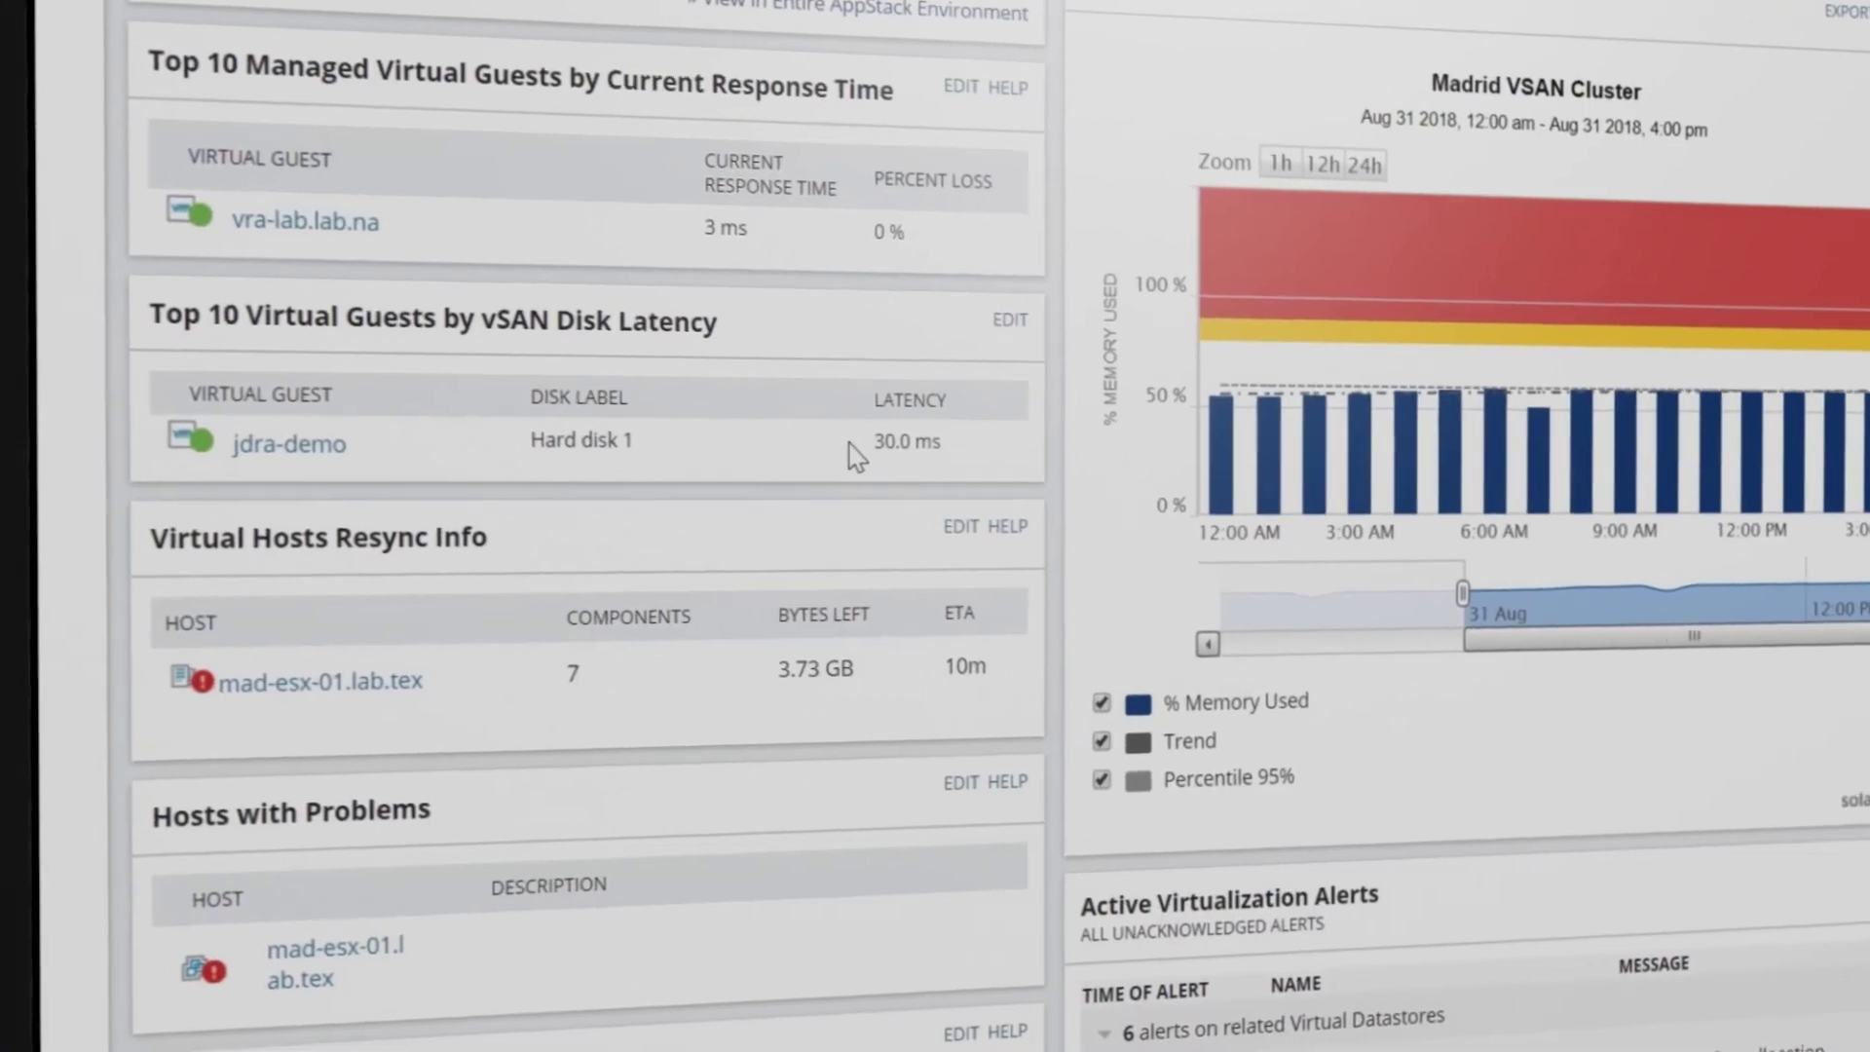
{"action": "double_click", "coordinate": [877, 442]}
{"action": "scroll", "coordinate": [826, 429], "scroll_direction": "down", "scroll_amount": 3}
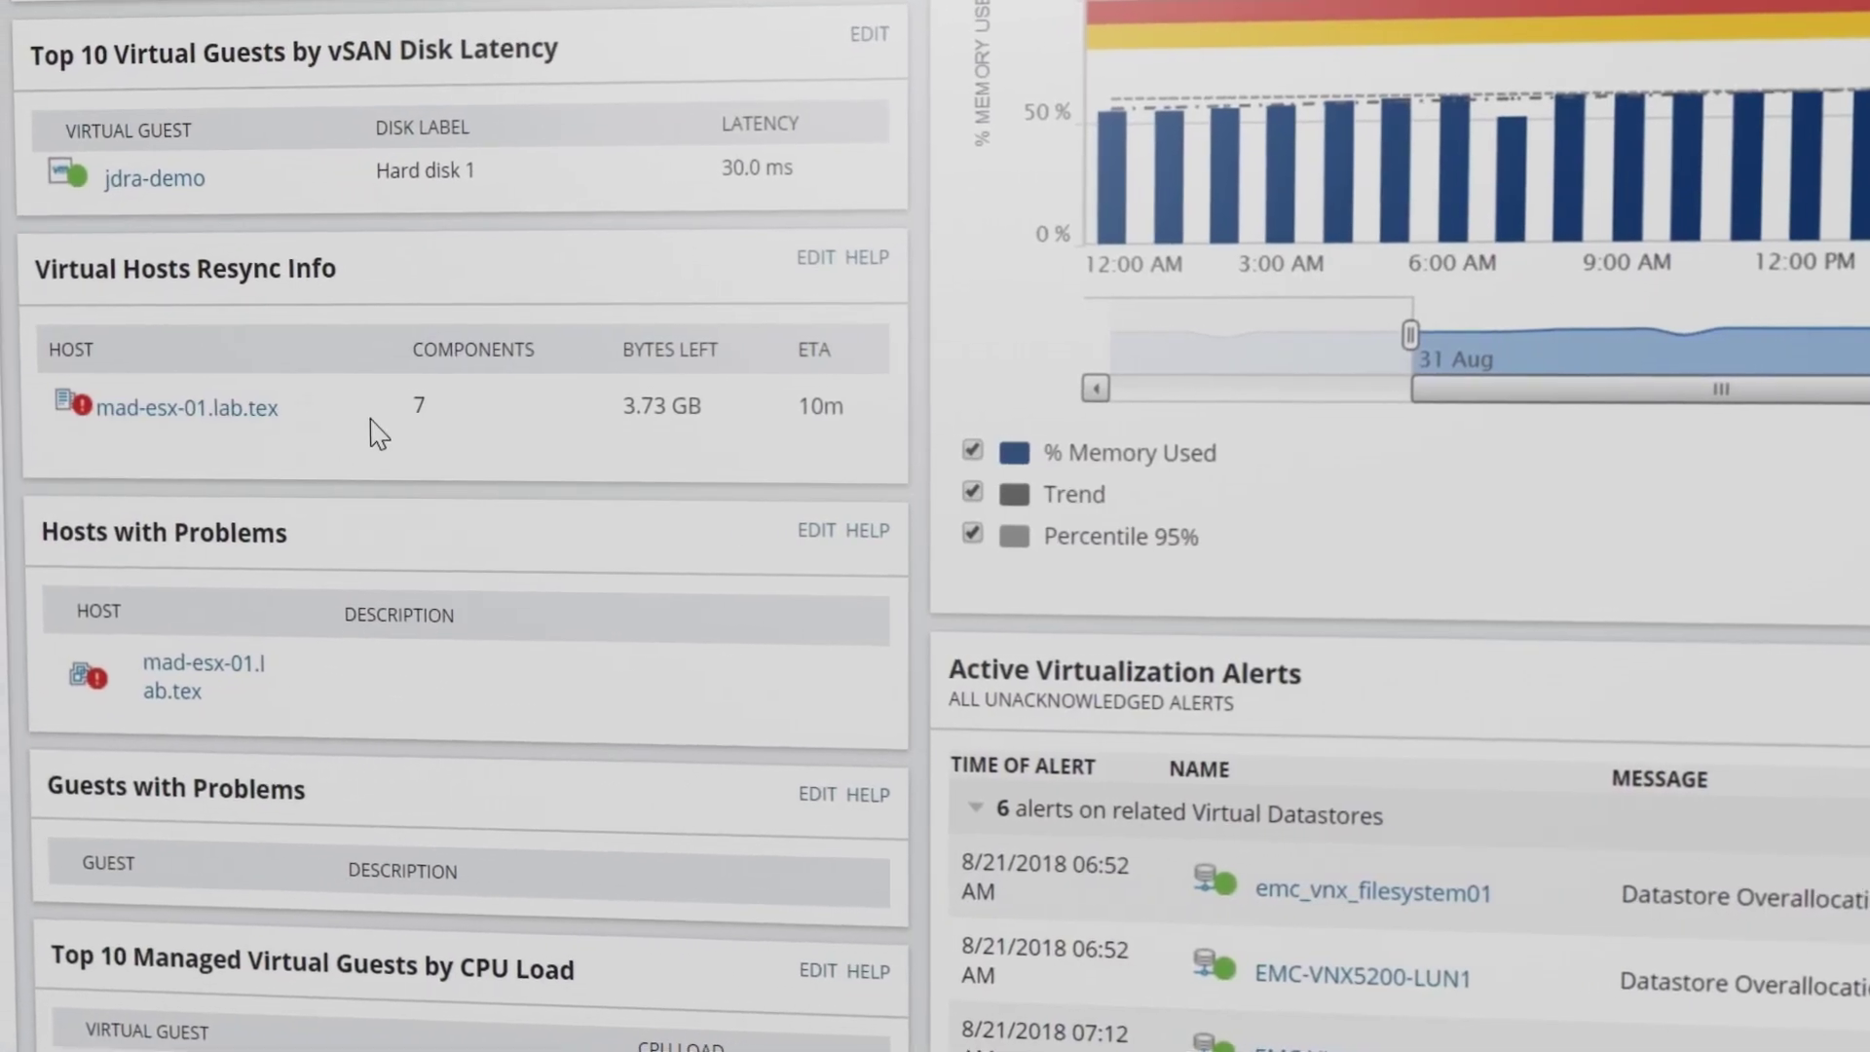
{"action": "left_click_drag", "start_coordinate": [844, 408], "coordinate": [828, 408]}
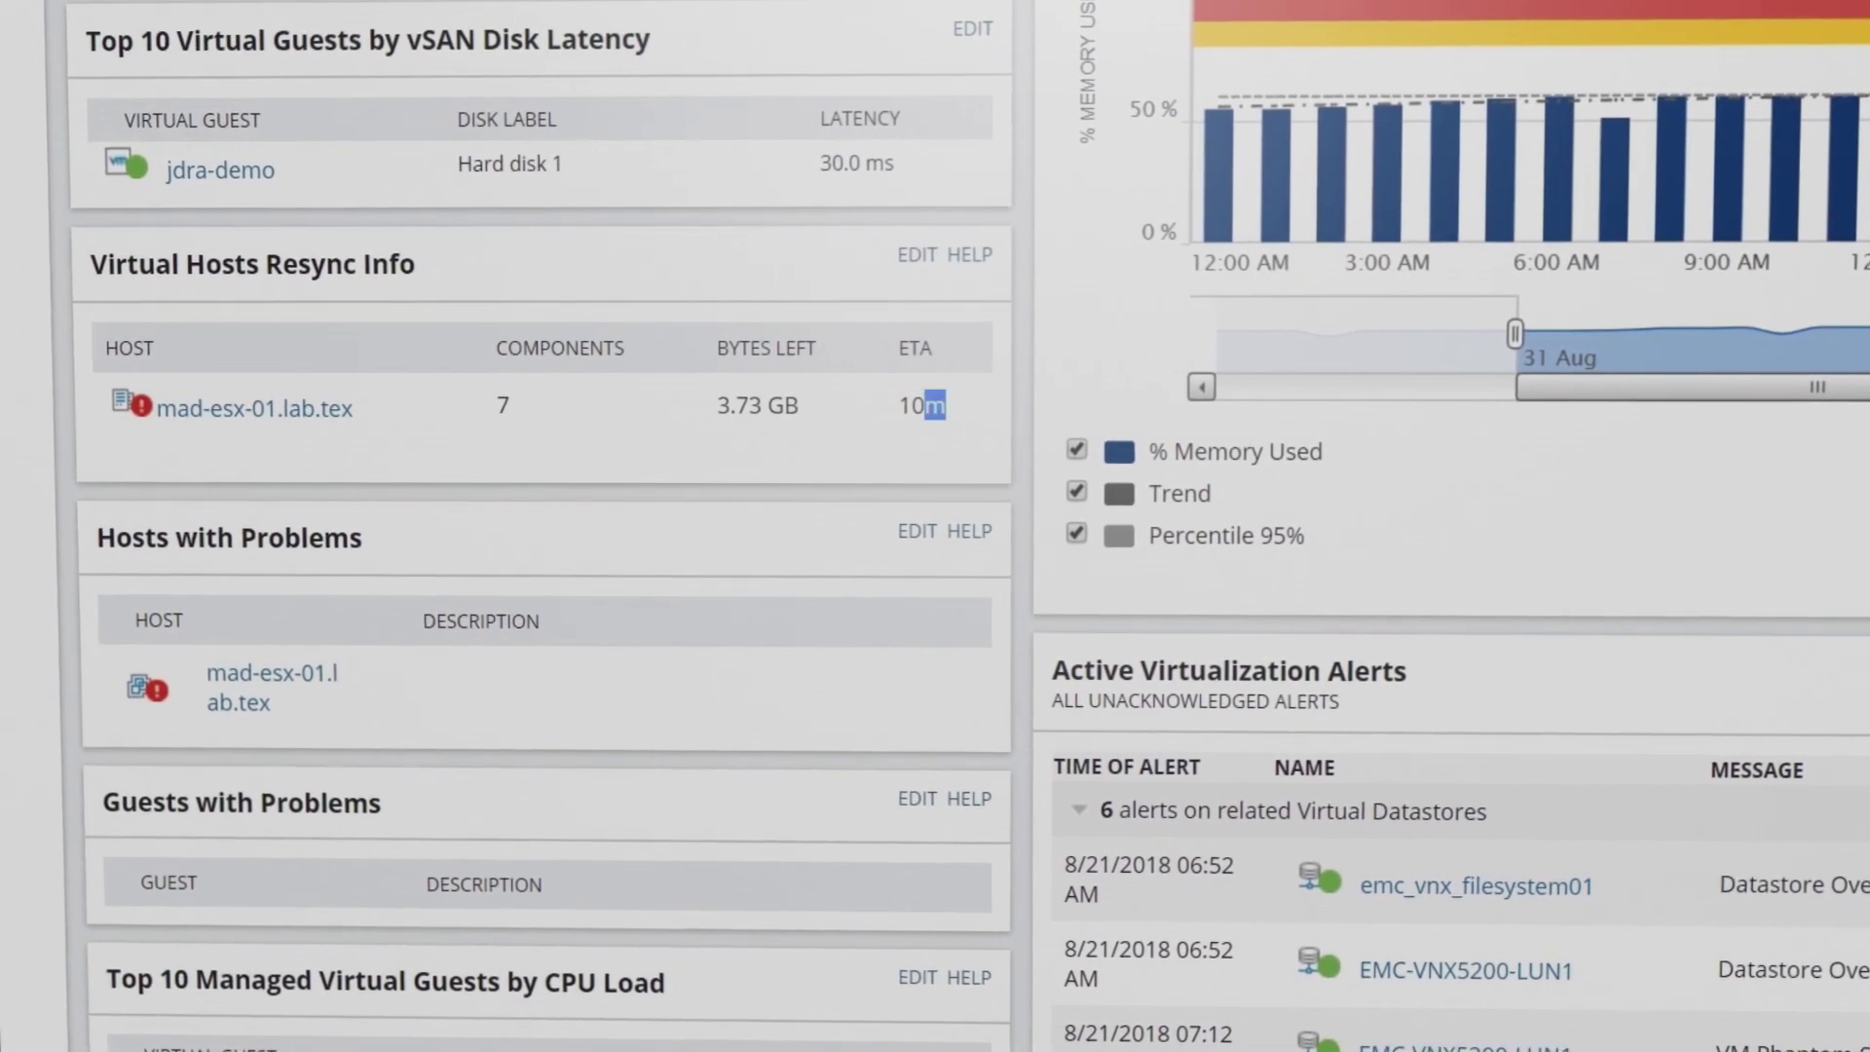
{"action": "left_click_drag", "start_coordinate": [946, 406], "coordinate": [897, 406]}
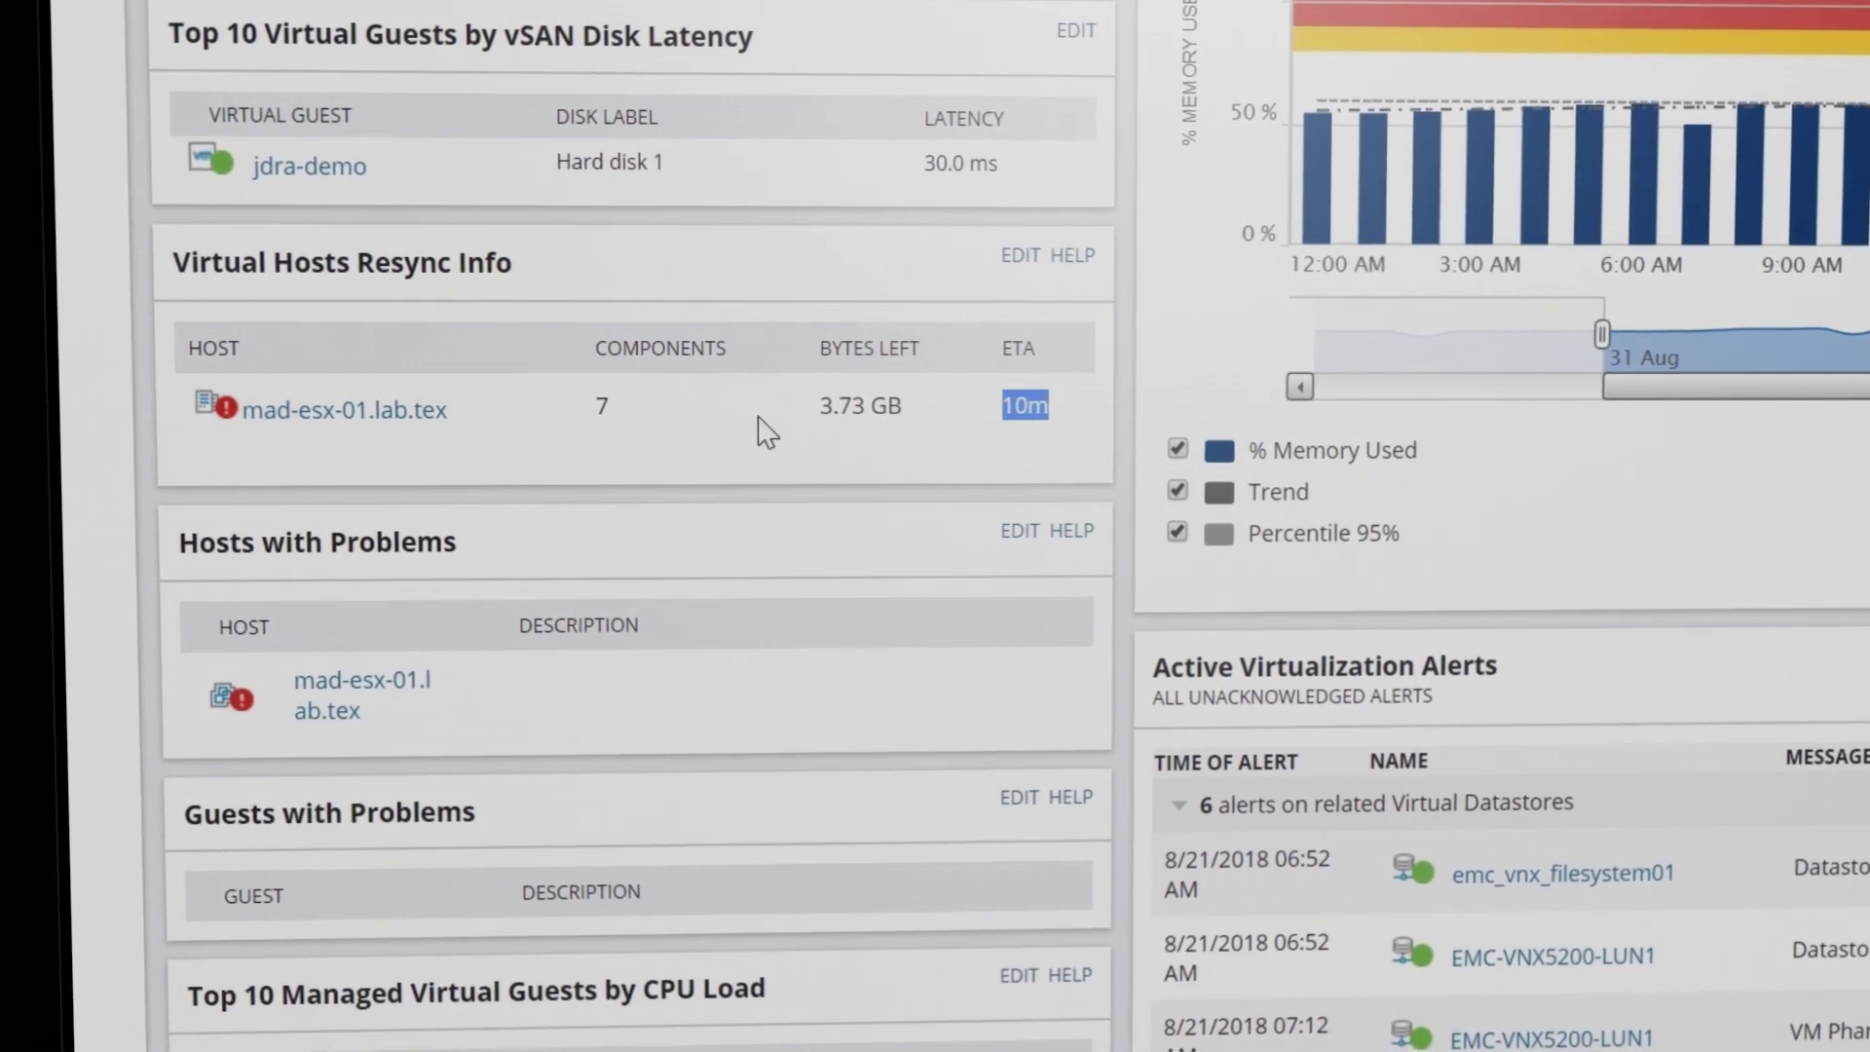
{"action": "left_click", "coordinate": [758, 419]}
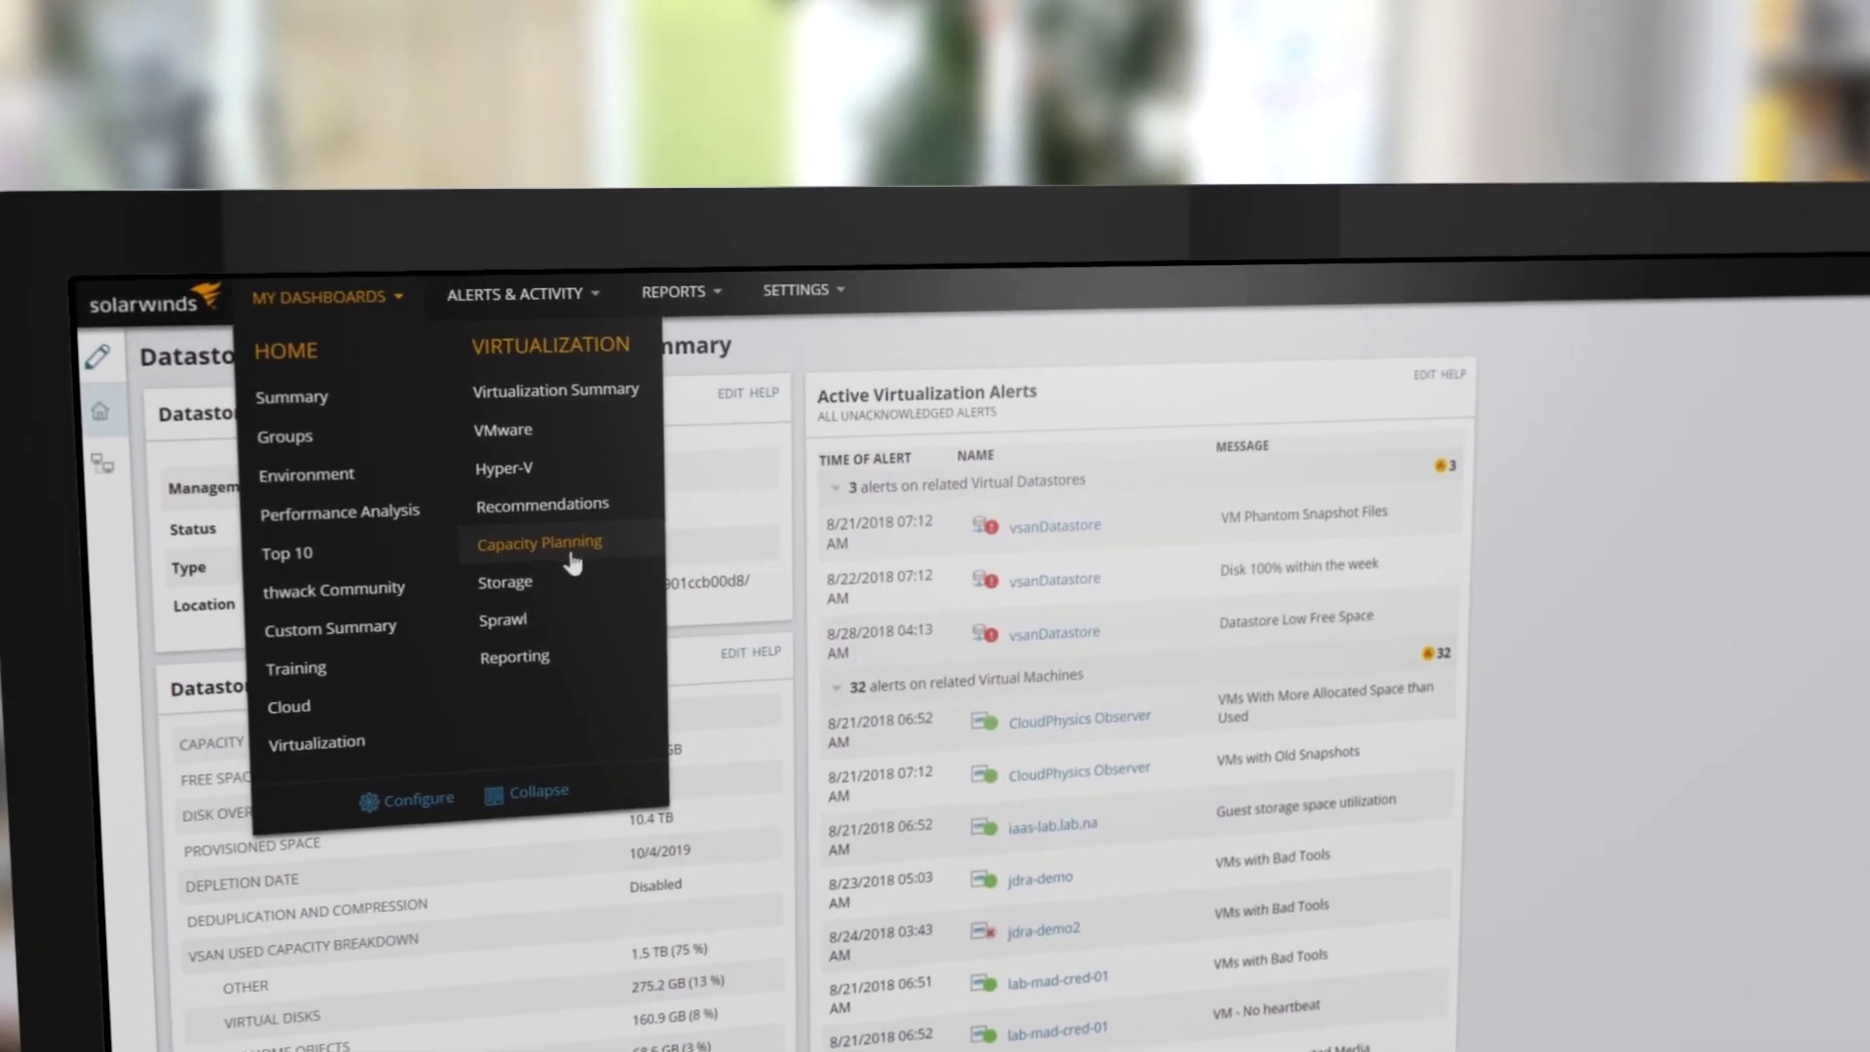
- Open the vSAN Cluster check-up capacity report from the Capacity Planning reports
{"action": "left_click", "coordinate": [570, 553]}
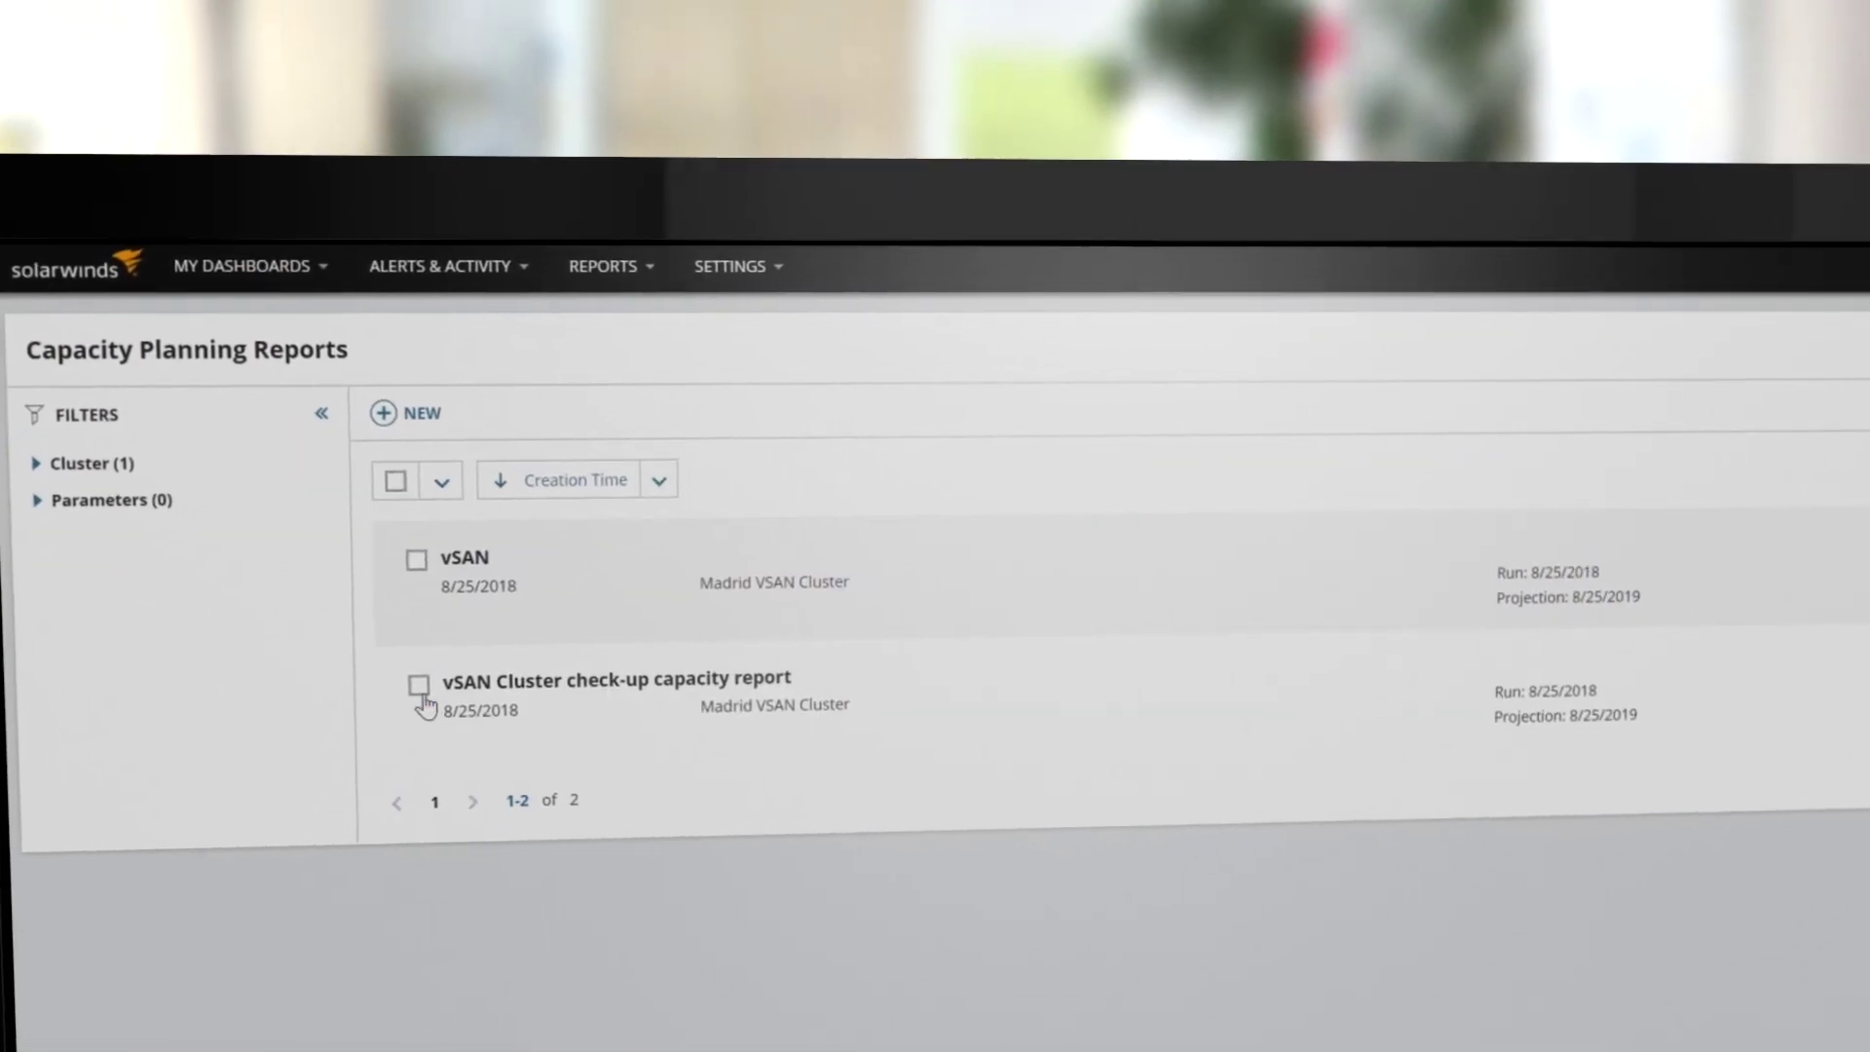
{"action": "left_click", "coordinate": [419, 686]}
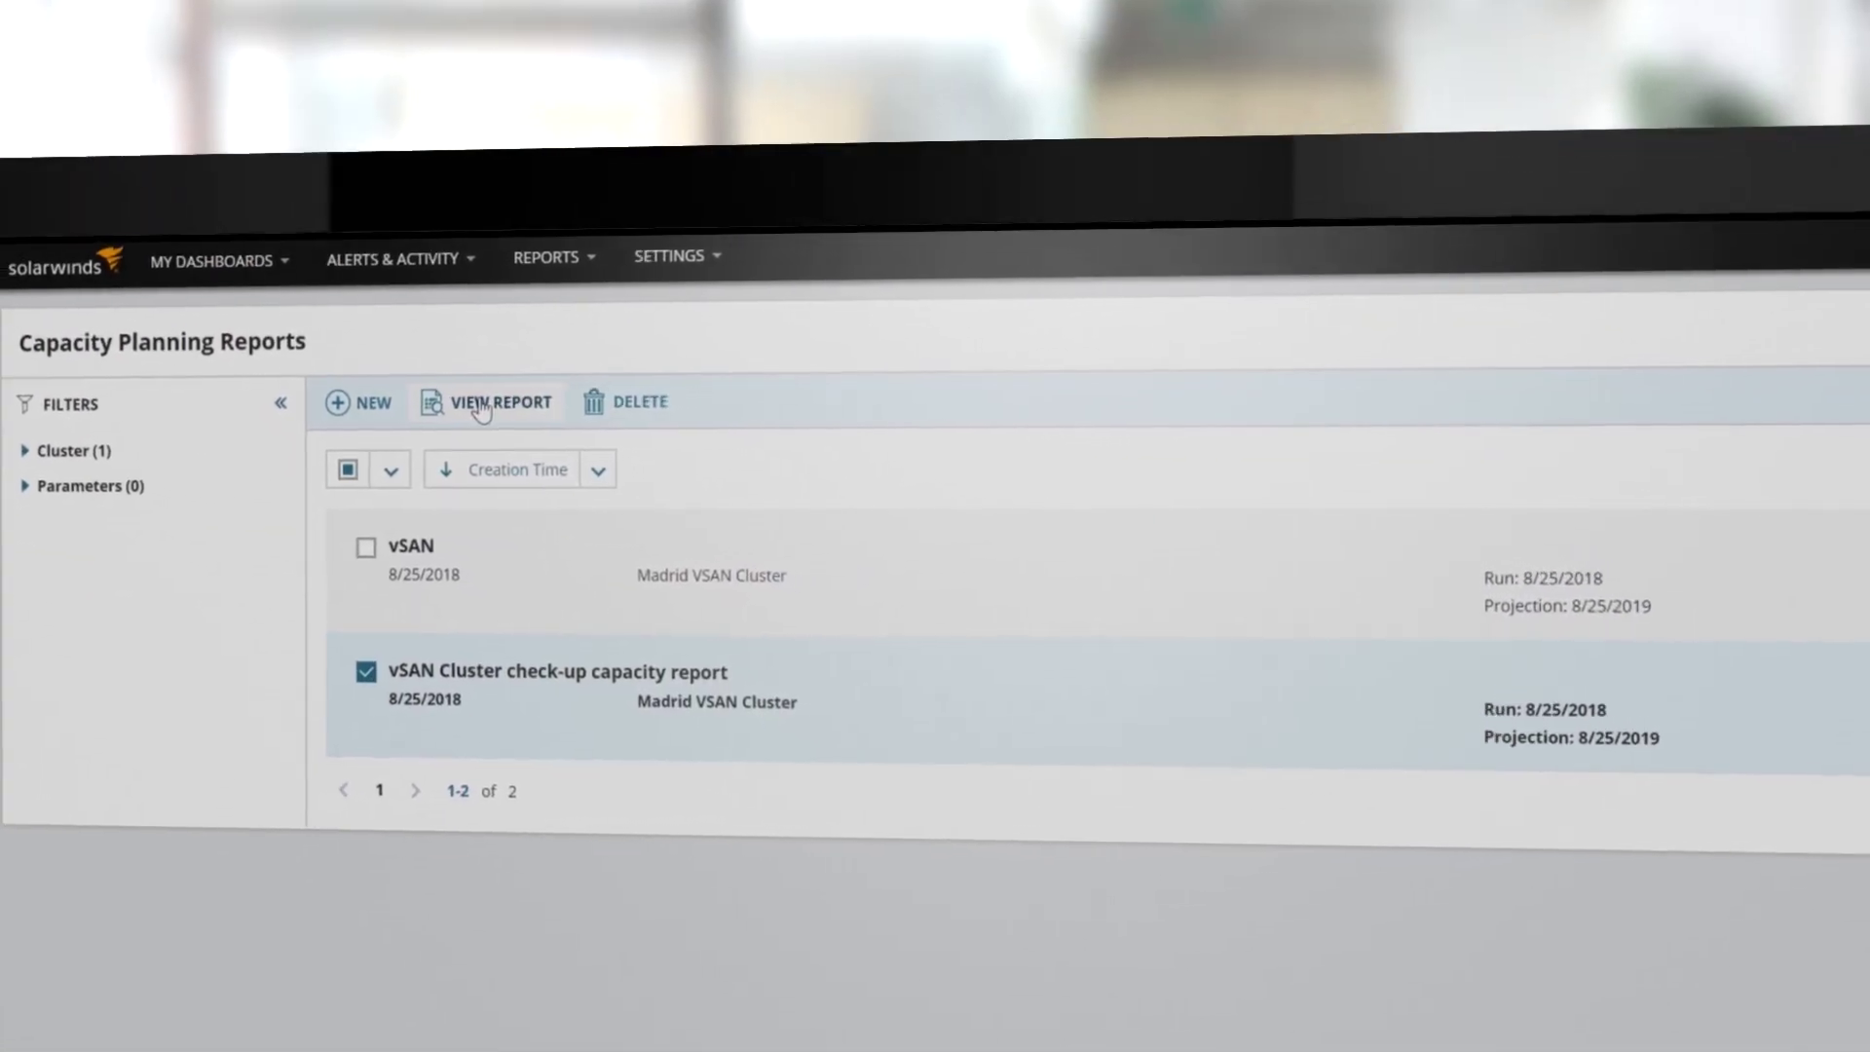
{"action": "left_click", "coordinate": [479, 411]}
{"action": "scroll", "coordinate": [1268, 603], "scroll_direction": "down", "scroll_amount": 5}
{"action": "scroll", "coordinate": [1268, 603], "scroll_direction": "down", "scroll_amount": 5}
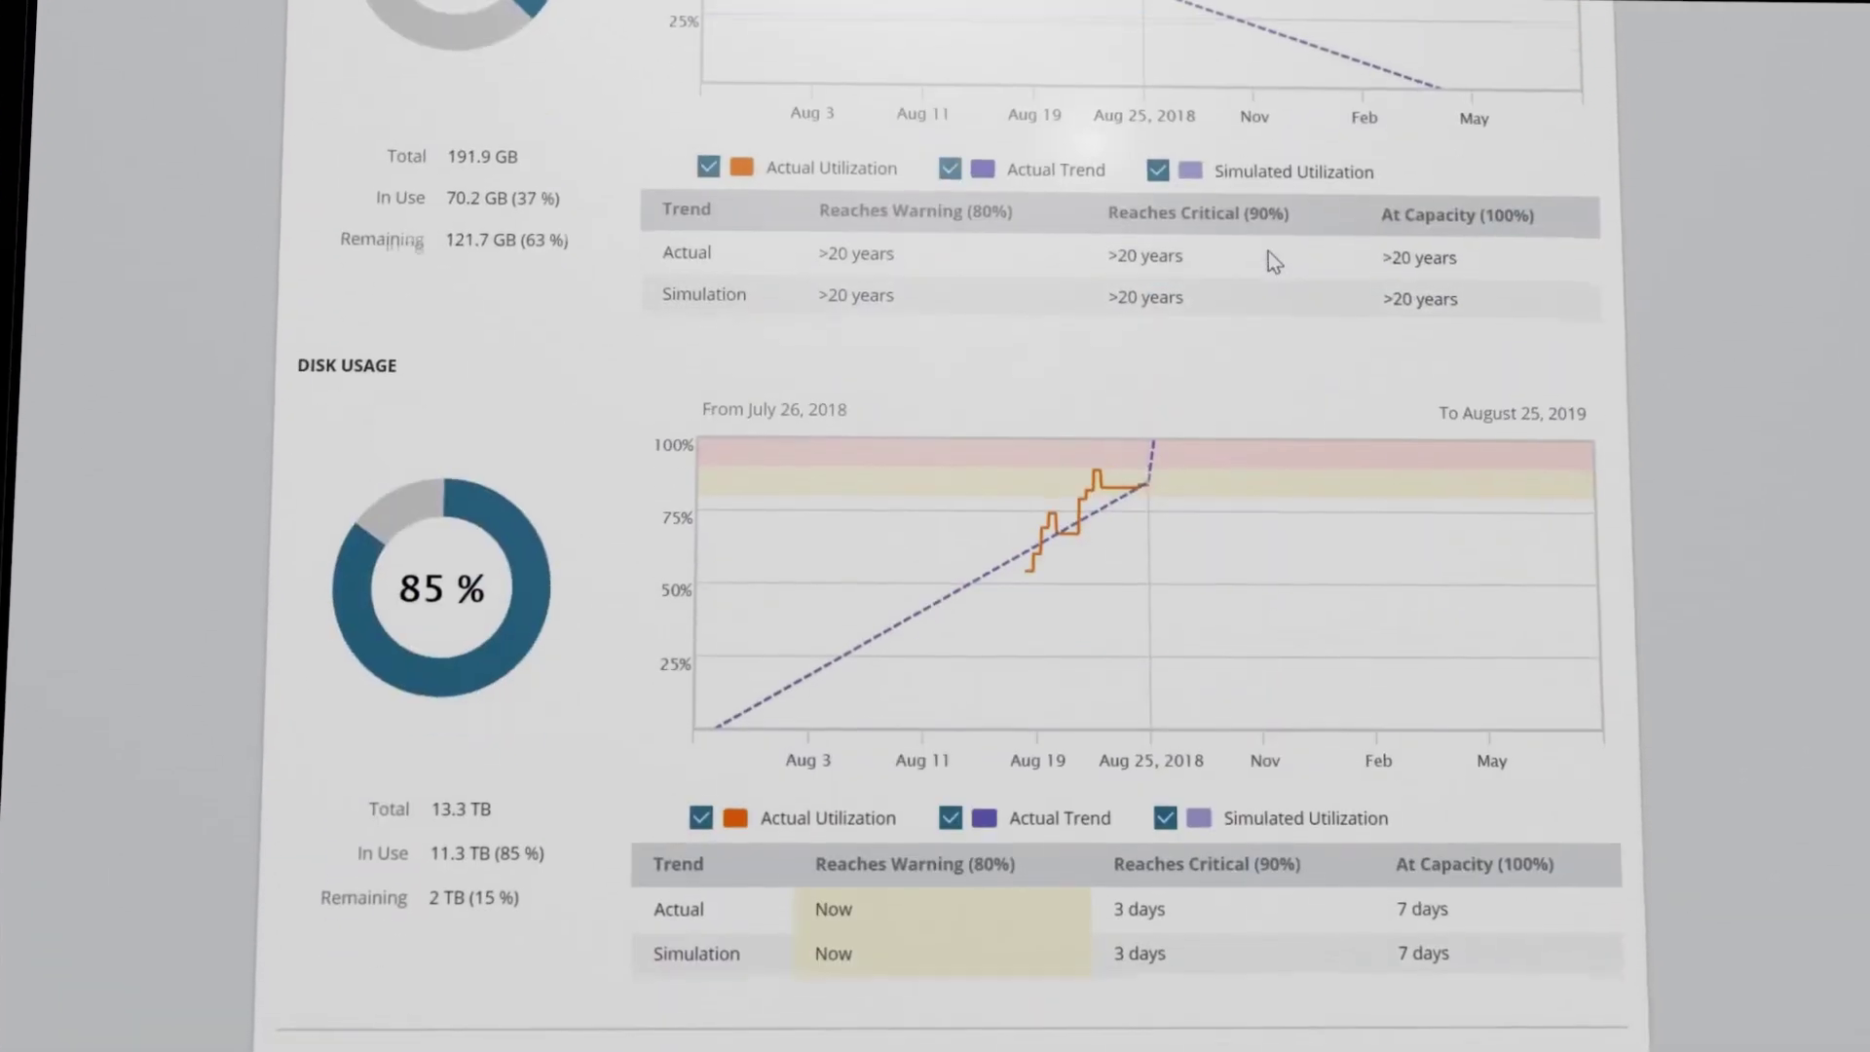